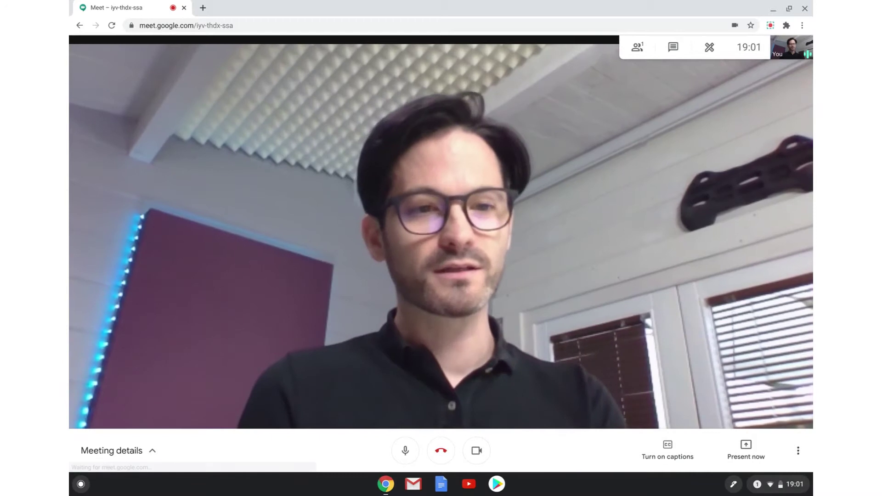
Step: From Meet's More options, start a Whiteboard and choose an existing Jam from Drive
mouse_move(798, 454)
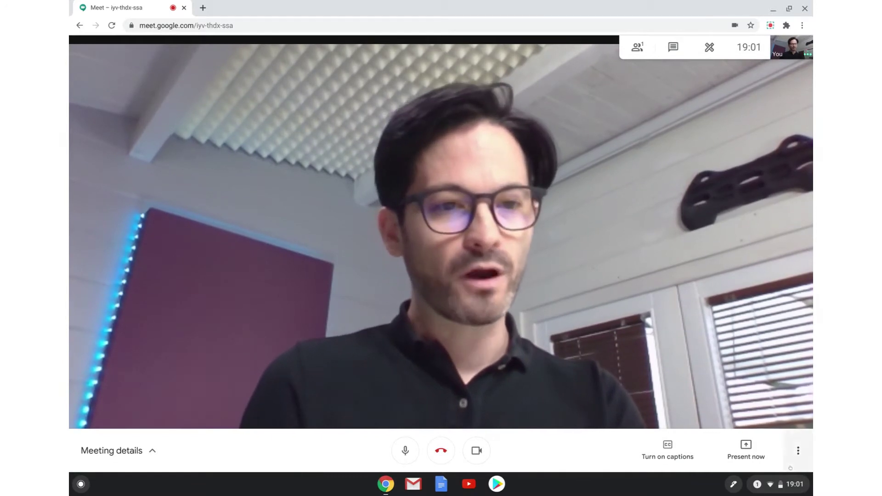
left_click(797, 454)
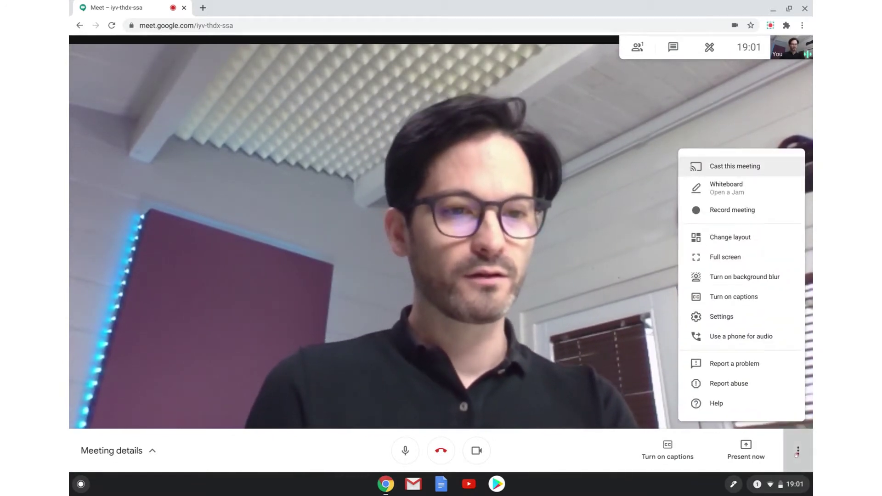
left_click(740, 190)
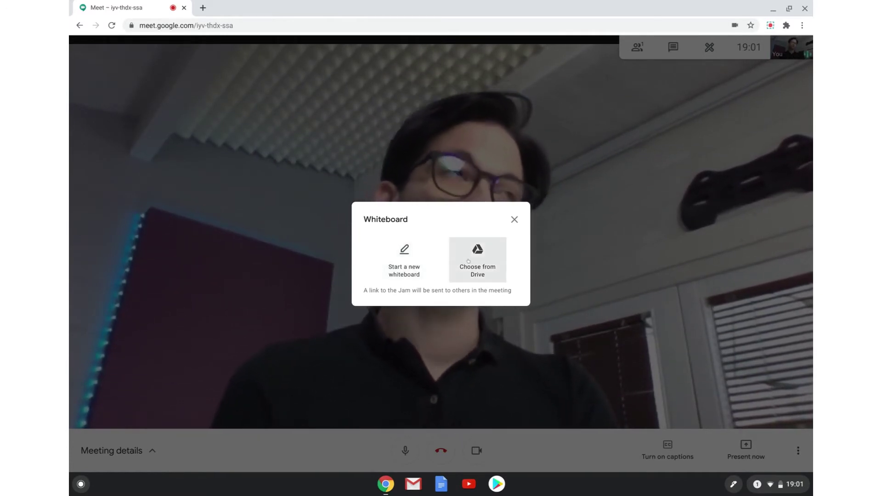
left_click(468, 261)
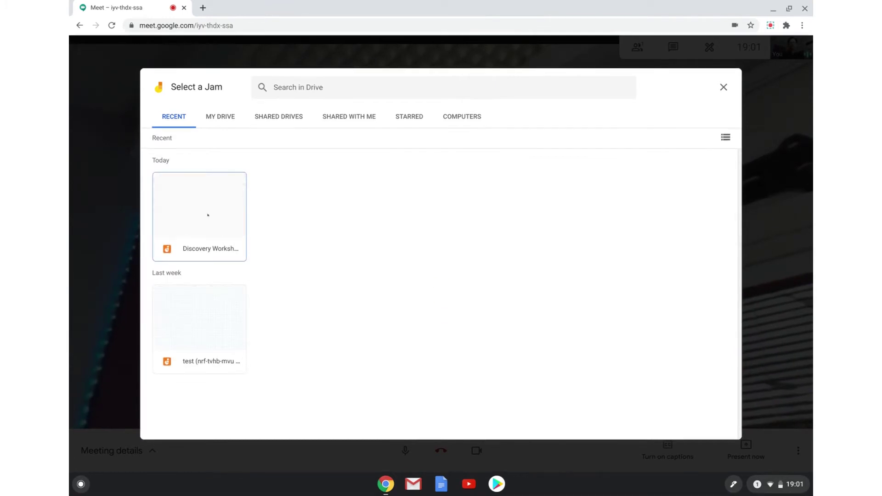
Step: Open the Discovery Workshop jam in Chrome, maximized and in full screen
left_click(208, 215)
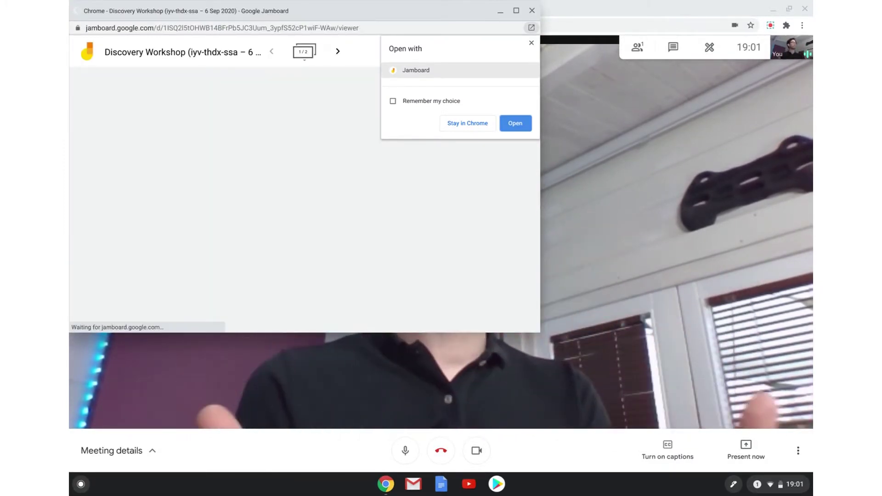
left_click(468, 123)
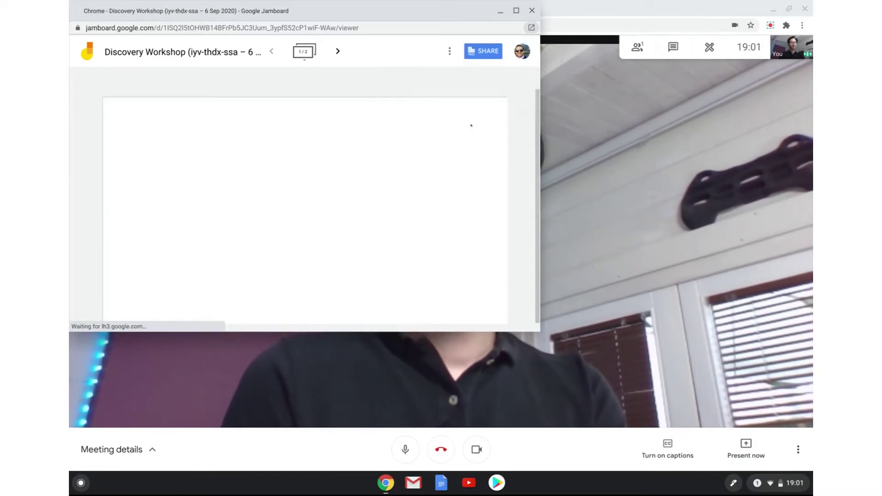
left_click(515, 11)
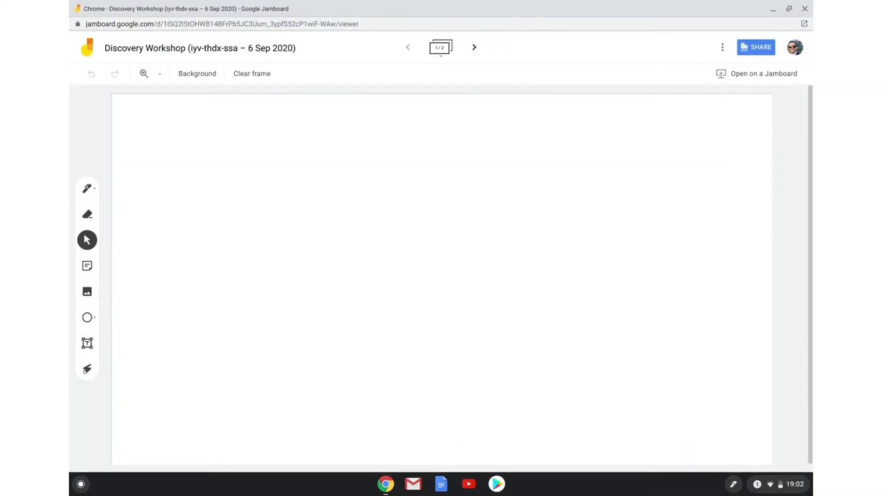
key("F11")
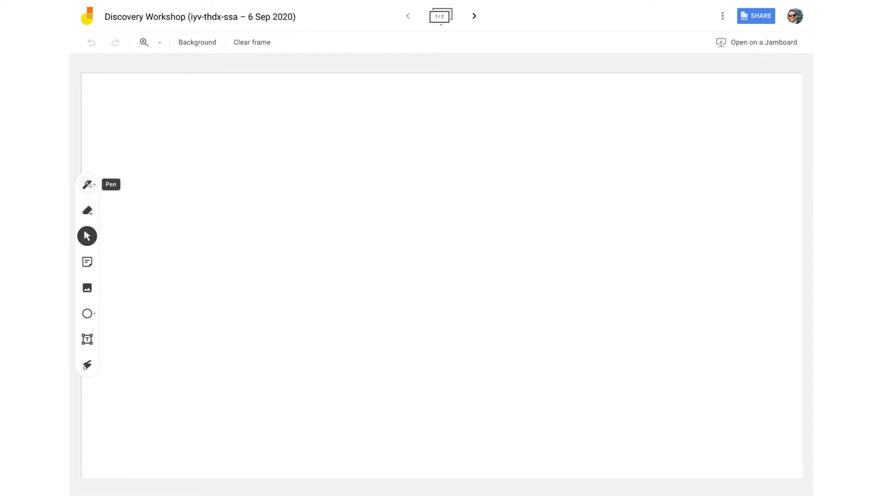
left_click(89, 185)
Step: Draw a thin teal loop near the top left with the pen
left_click(95, 185)
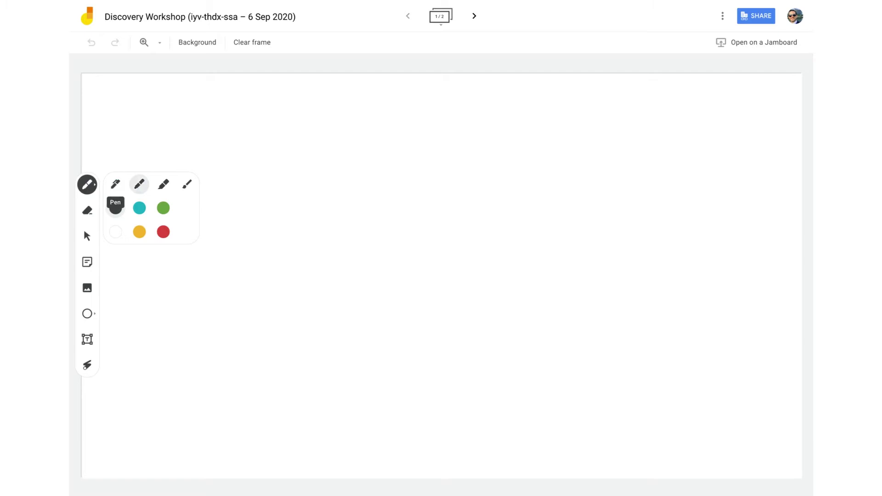
left_click(139, 207)
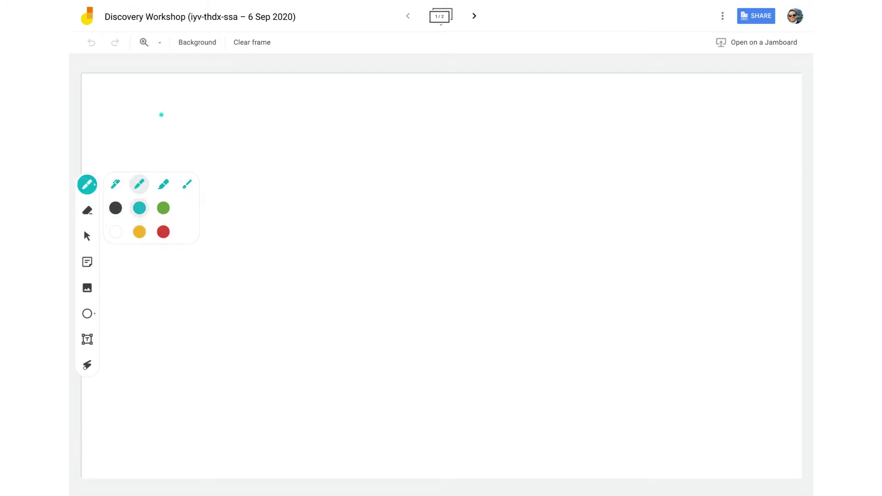
mouse_move(193, 95)
left_mouse_down()
mouse_move(207, 165)
mouse_move(182, 85)
left_mouse_up()
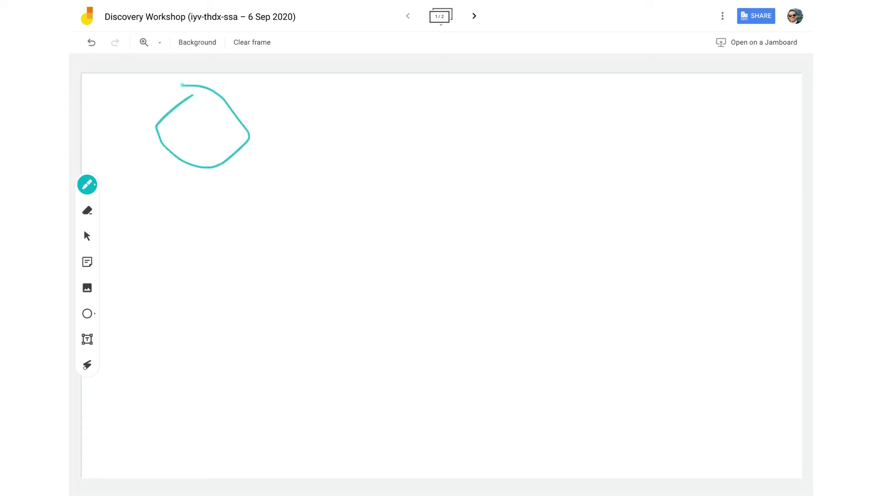
Step: Switch to the thick marker and draw a bright cyan loop across the top
left_click(92, 196)
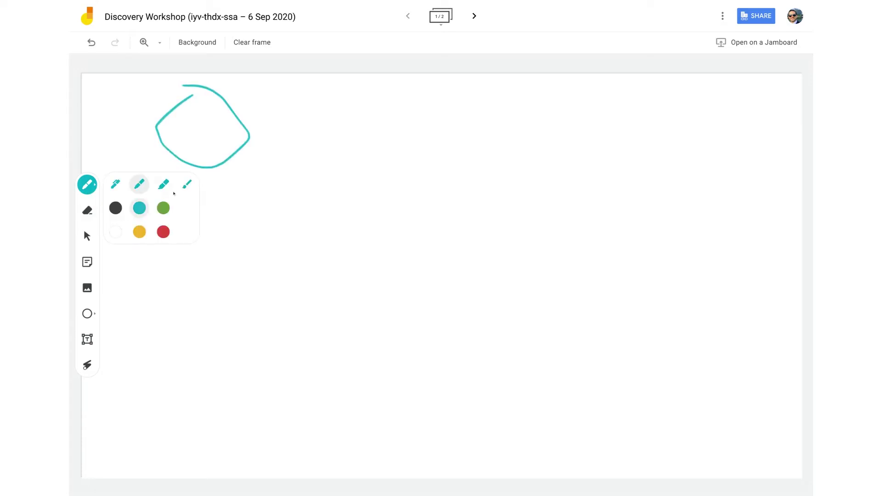
left_click(187, 184)
left_click(163, 184)
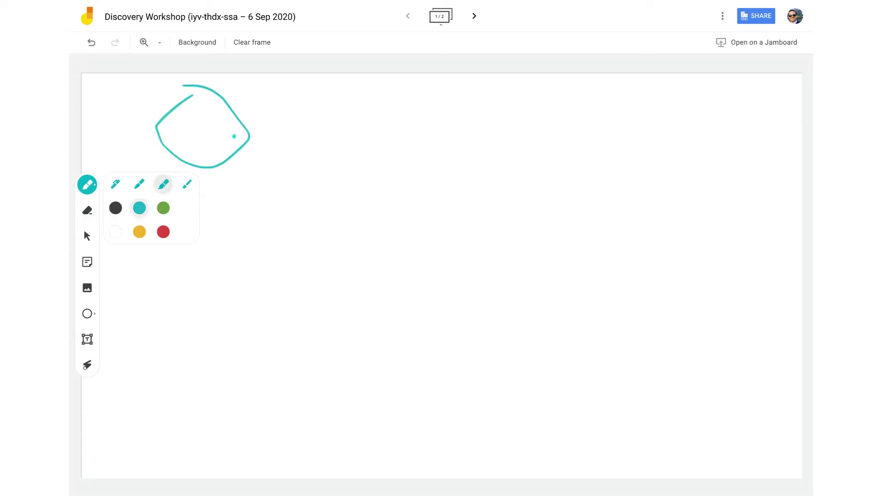
mouse_move(311, 102)
left_mouse_down()
mouse_move(492, 201)
mouse_move(266, 79)
mouse_move(313, 90)
left_mouse_up()
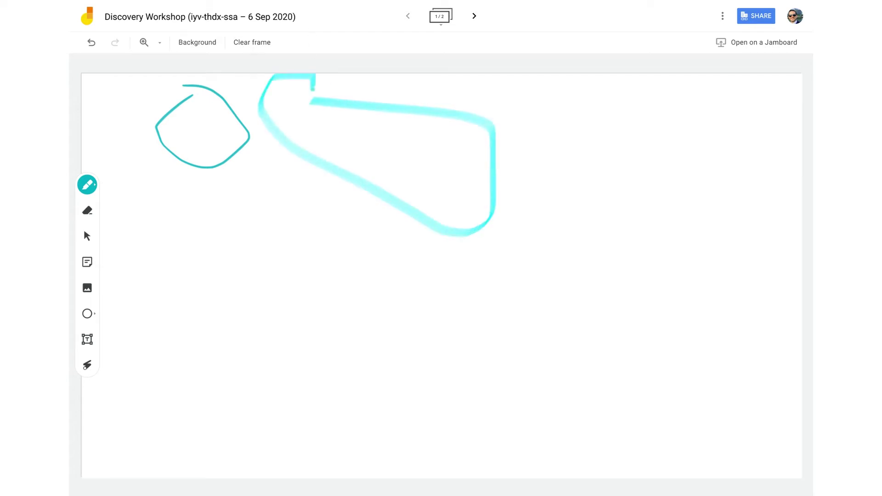
left_click(93, 188)
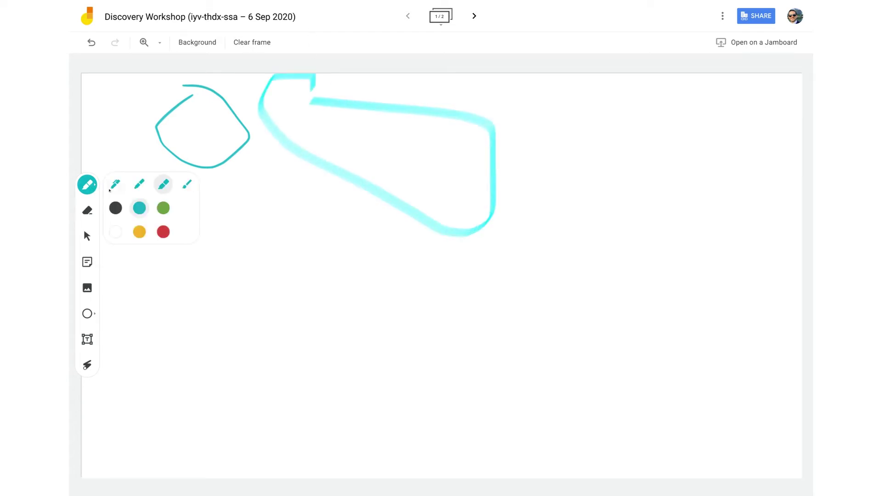
left_click(87, 210)
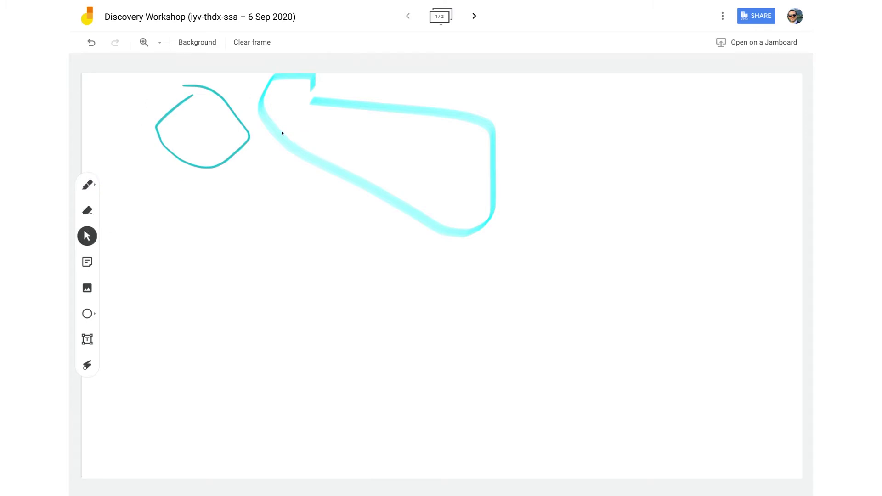
Step: Create a green sticky note reading 'Gmail note here'
left_click(87, 262)
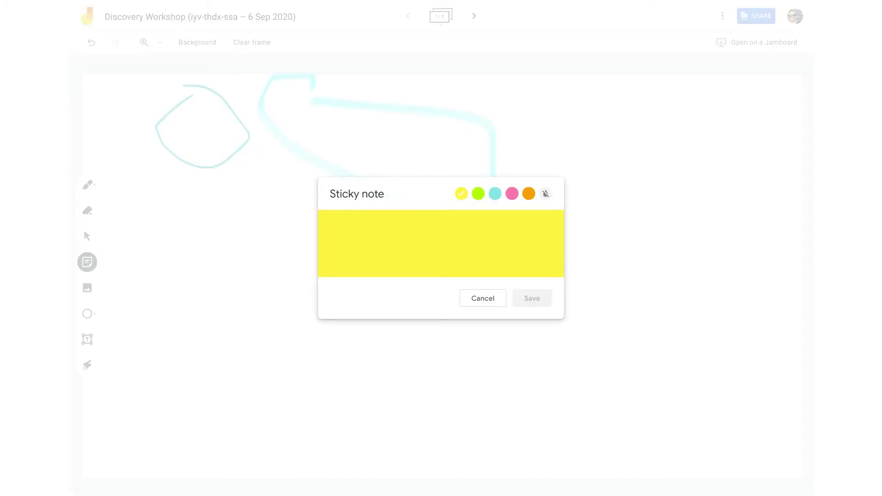
type("Gmail note here")
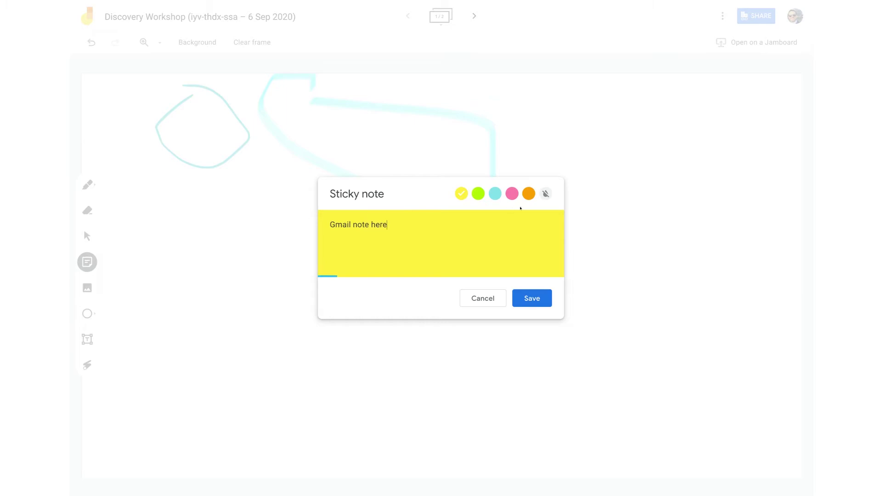
left_click(478, 193)
left_click(532, 298)
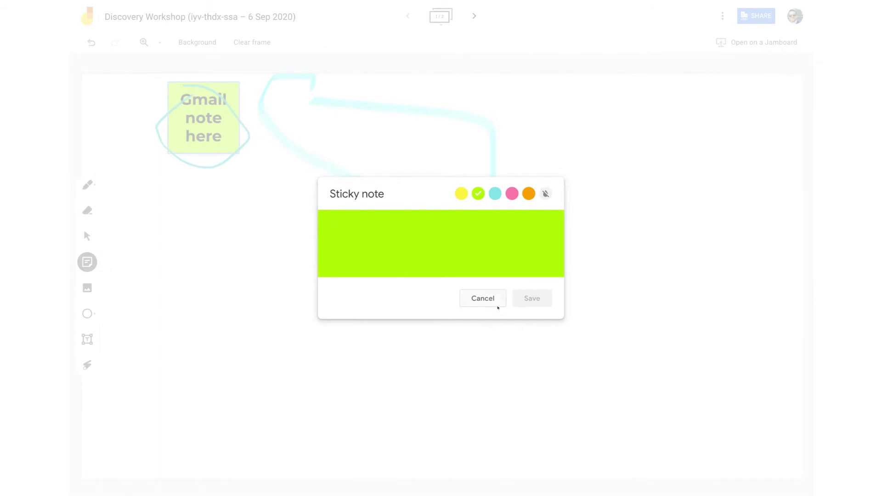
left_click(483, 298)
Step: Move the 'Gmail note here' sticky note to the top right and enlarge it
mouse_move(181, 117)
left_mouse_down()
mouse_move(494, 192)
mouse_move(752, 134)
mouse_move(721, 126)
left_mouse_up()
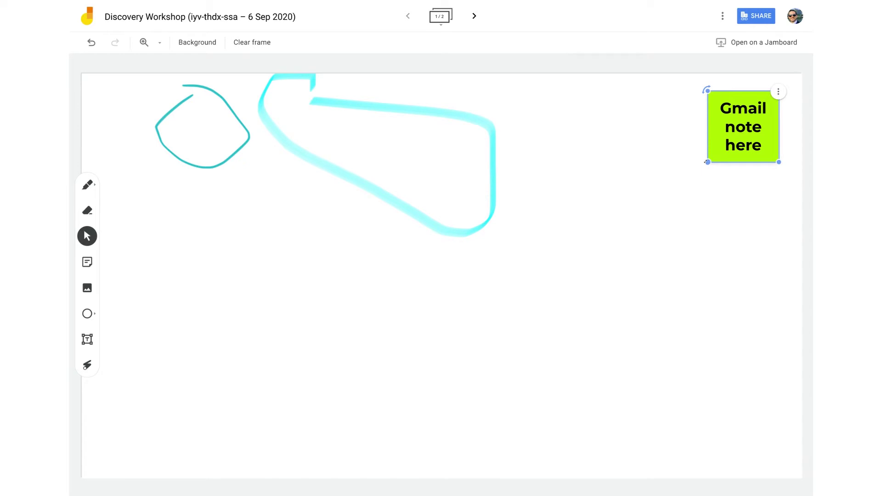
left_click_drag(706, 161, 611, 256)
left_click(86, 266)
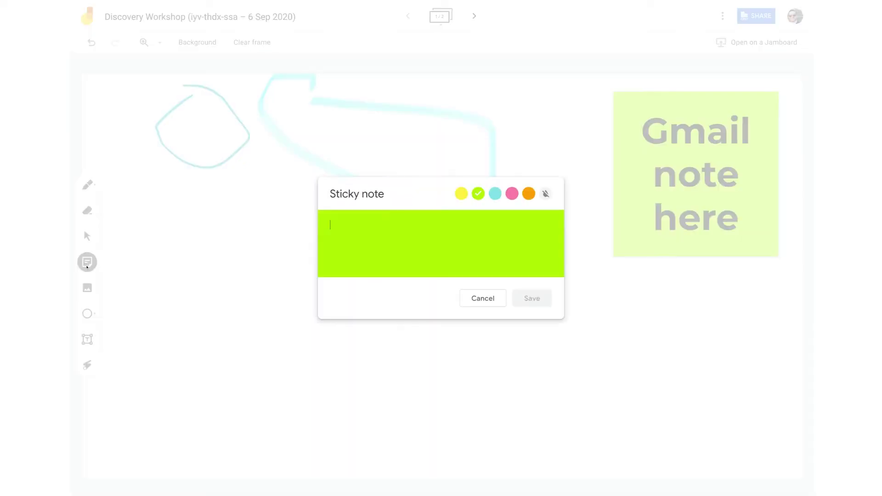
left_click(483, 306)
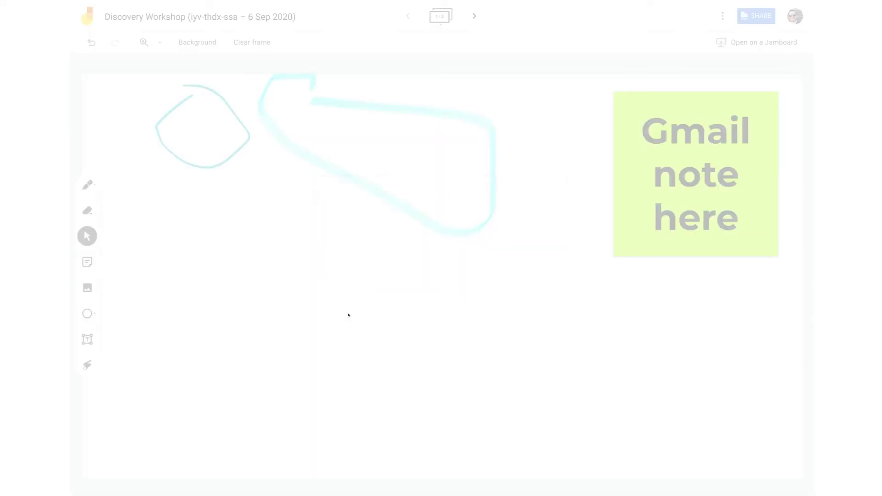
left_click(93, 286)
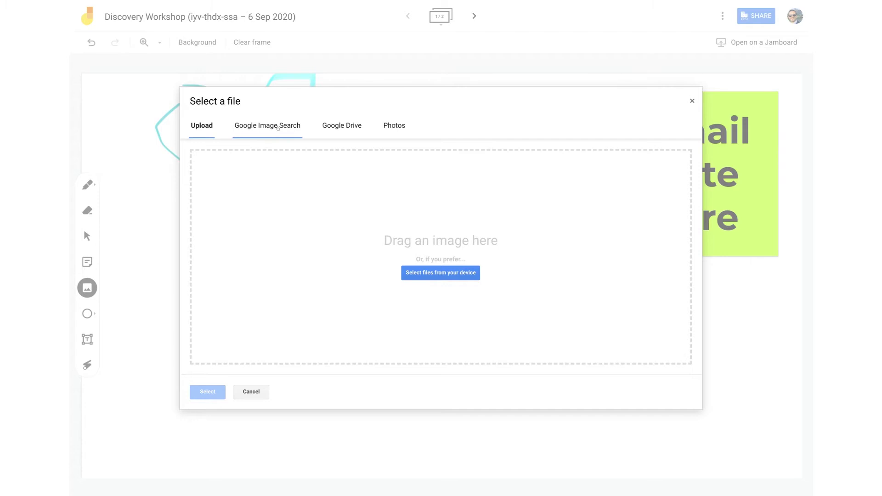
Step: Insert the first Gmail logo from a Google Image Search and place it lower right
left_click(277, 128)
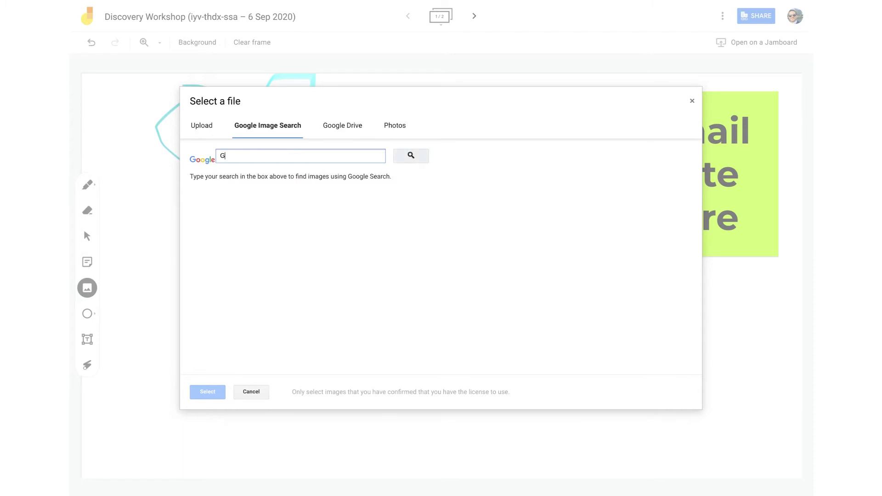
type("mail")
key("Return")
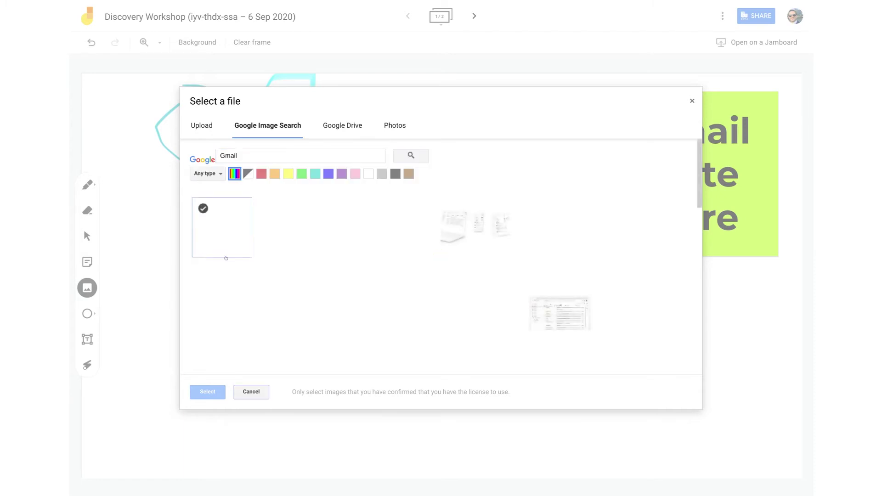
left_click(222, 227)
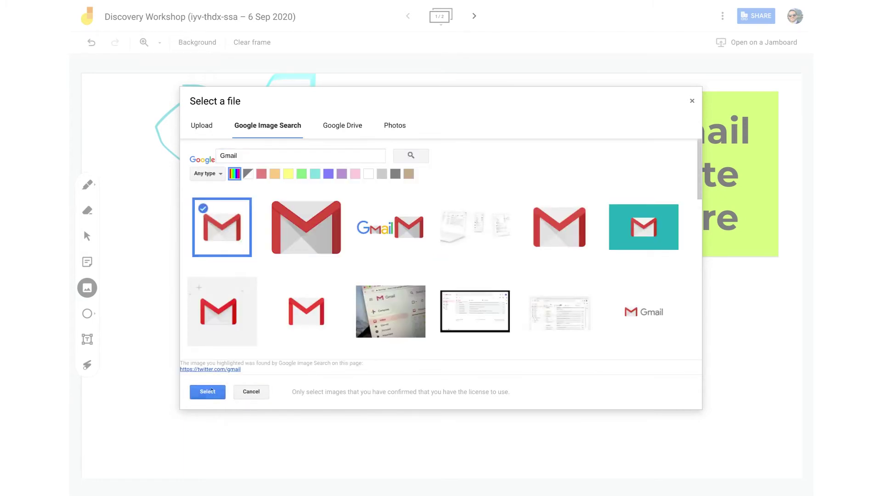
left_click(215, 390)
left_click_drag(461, 276, 661, 350)
left_click(86, 313)
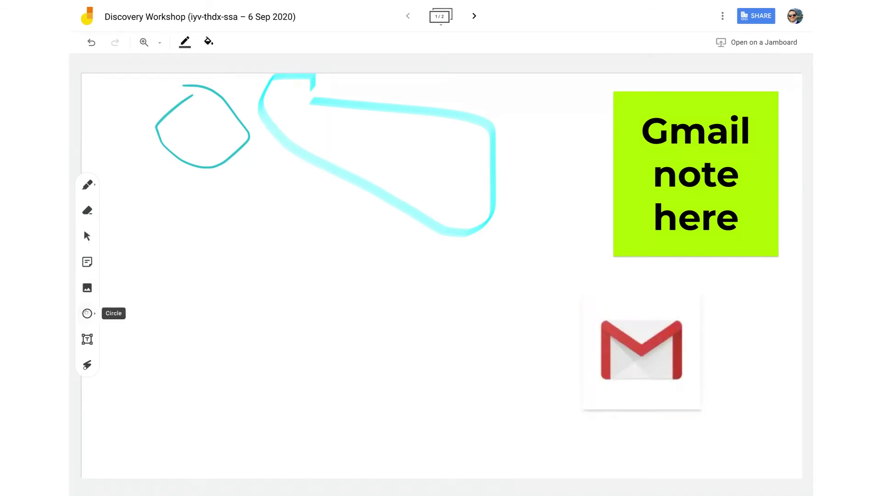
left_click(92, 314)
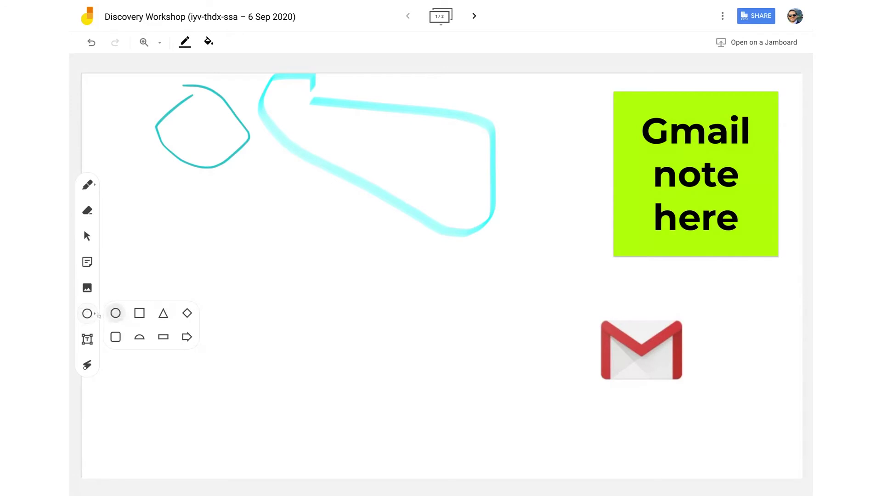
Step: Draw an outlined square below the teal circle
left_click(139, 313)
mouse_move(145, 181)
left_mouse_down()
mouse_move(240, 252)
mouse_move(284, 301)
left_mouse_up()
left_click(87, 314)
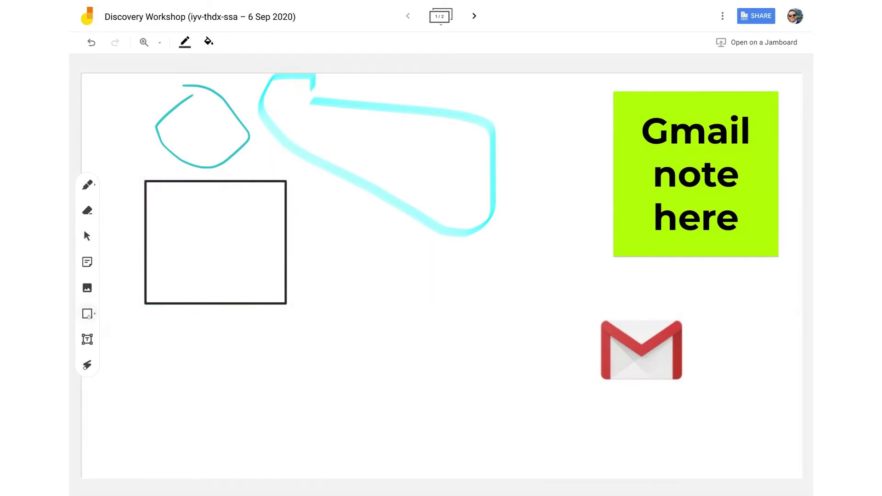
Step: Add a text box reading 'Hello everyone' below the square
left_click(88, 339)
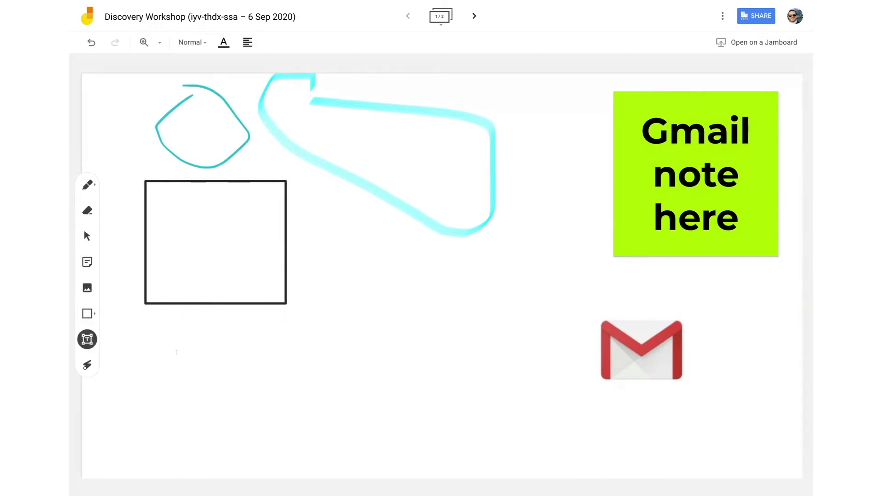
left_click(178, 349)
left_click(168, 313)
key("ctrl+z")
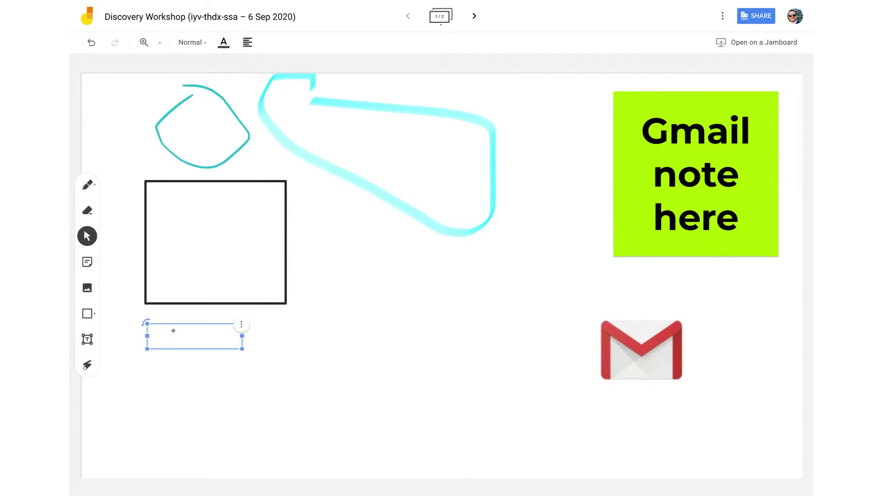
type("Hello everyone")
key("Return")
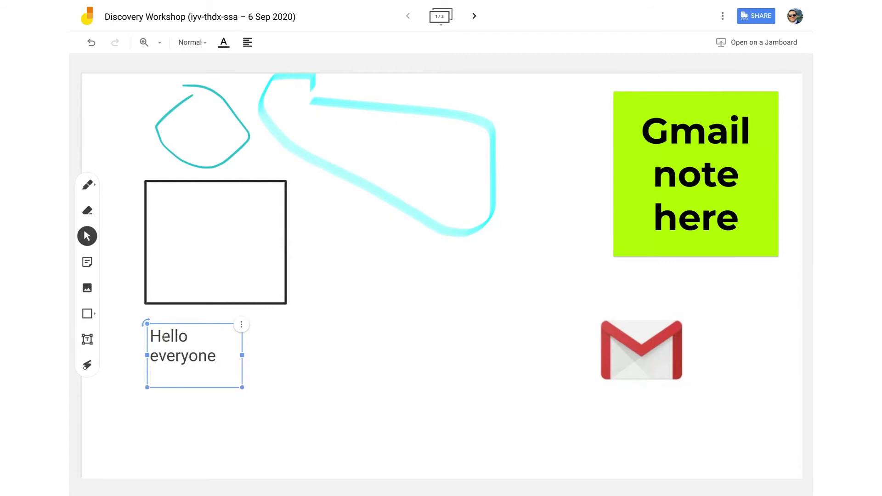
left_click(87, 366)
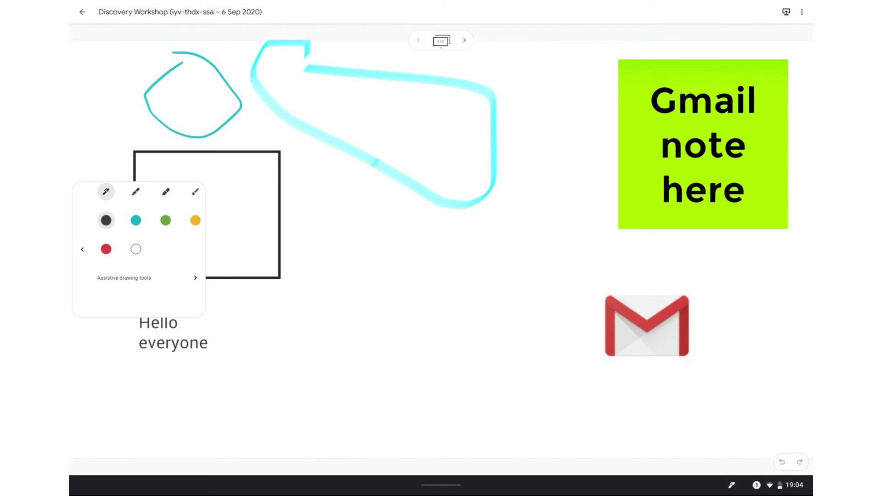
Step: Handwrite 'Hello' below the canvas centre with handwriting-to-text conversion
left_click(195, 278)
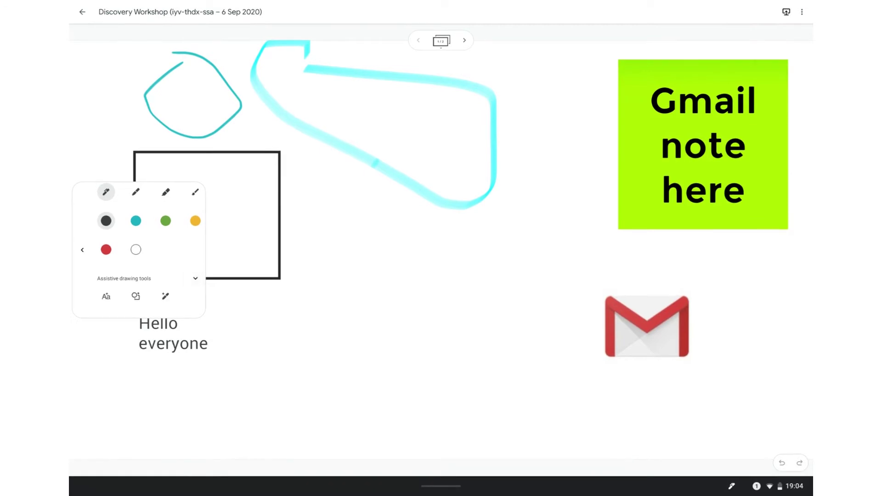
left_click(106, 296)
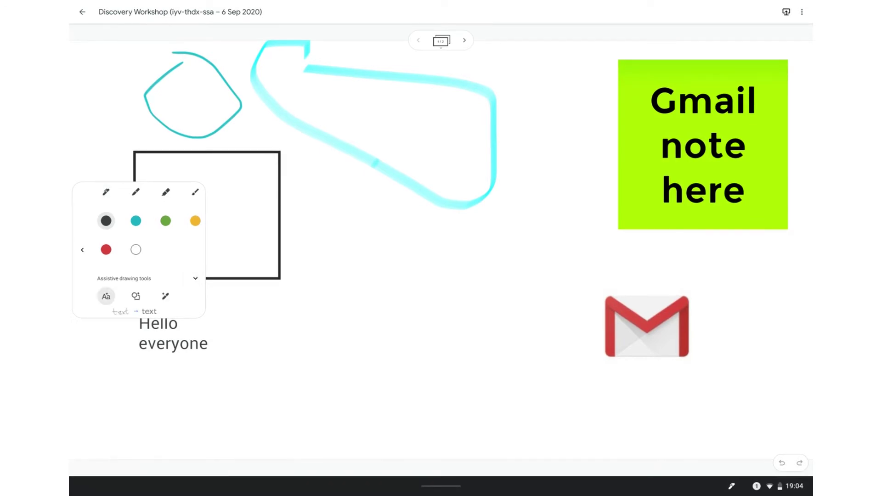
left_click_drag(342, 313, 341, 343)
mouse_move(341, 330)
left_mouse_down()
mouse_move(362, 327)
mouse_move(363, 344)
left_mouse_up()
left_click_drag(368, 334, 390, 345)
left_click_drag(407, 304, 406, 343)
left_click_drag(428, 295, 424, 339)
mouse_move(454, 322)
left_mouse_down()
mouse_move(454, 339)
mouse_move(452, 323)
left_mouse_up()
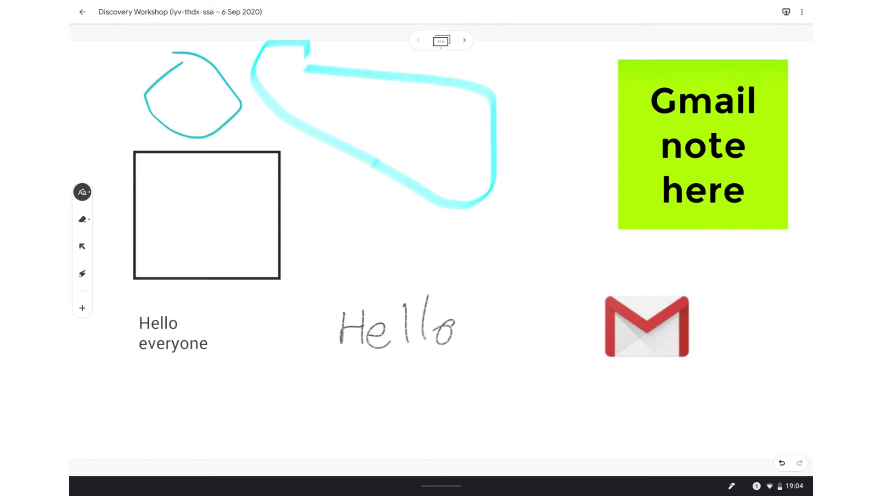
Step: Handwrite a name below Hello so it converts to typed text
left_click_drag(340, 372, 333, 410)
mouse_move(324, 379)
left_mouse_down()
mouse_move(361, 367)
mouse_move(362, 405)
left_mouse_up()
mouse_move(373, 403)
left_mouse_down()
mouse_move(396, 387)
mouse_move(407, 404)
left_mouse_up()
mouse_move(419, 360)
left_mouse_down()
mouse_move(432, 396)
mouse_move(435, 375)
left_mouse_up()
left_click_drag(457, 379, 461, 403)
left_click_drag(473, 376, 495, 405)
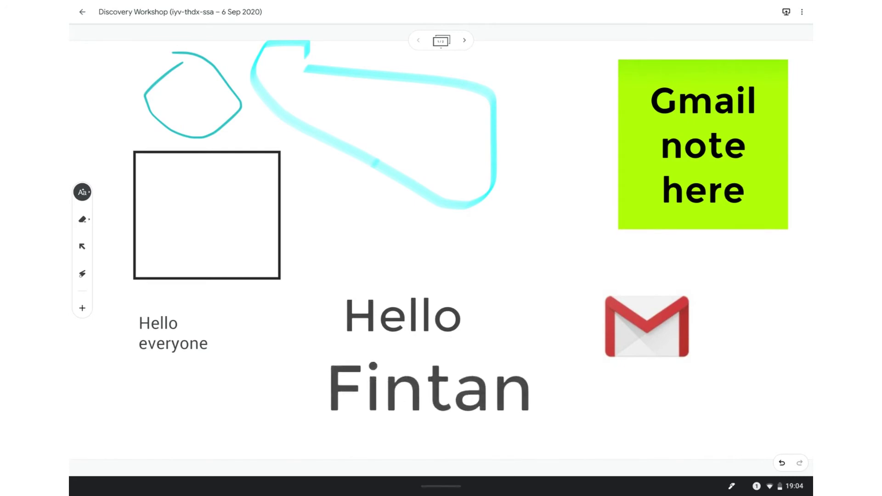
Step: Use shape recognition to turn sketches into a grey filled square and oval
left_click(83, 192)
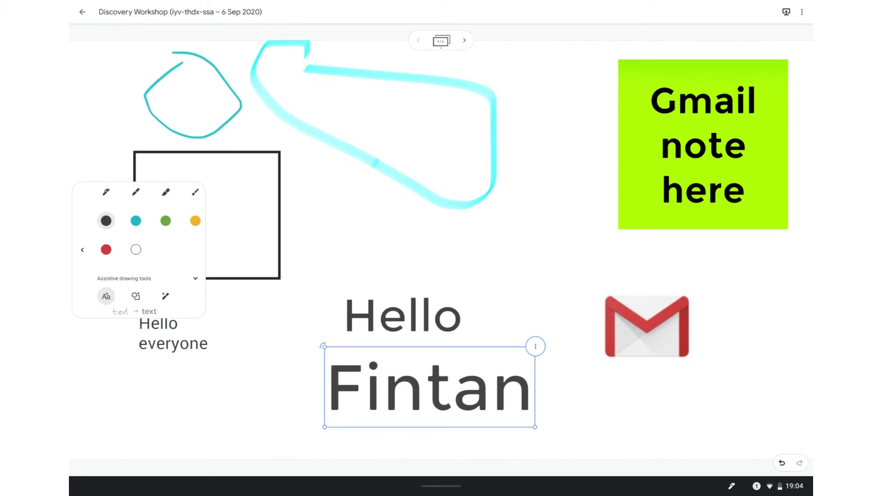
left_click(136, 296)
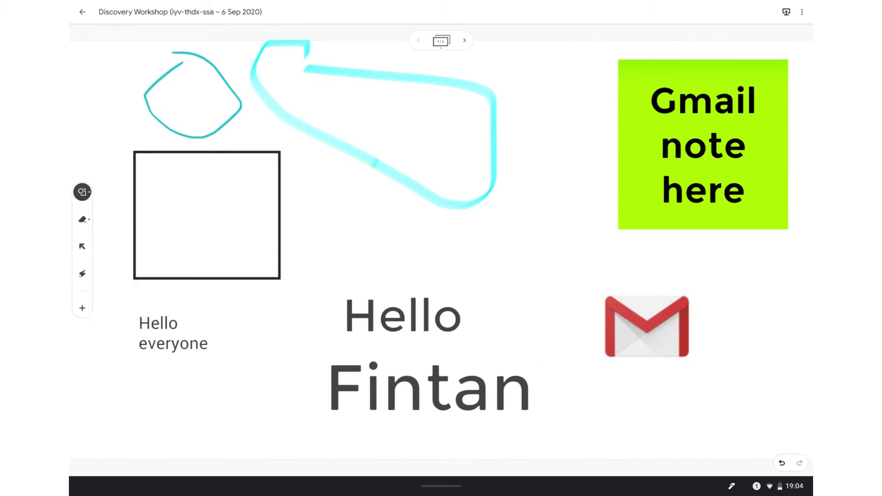
mouse_move(343, 200)
left_mouse_down()
mouse_move(329, 258)
mouse_move(394, 199)
mouse_move(344, 200)
left_mouse_up()
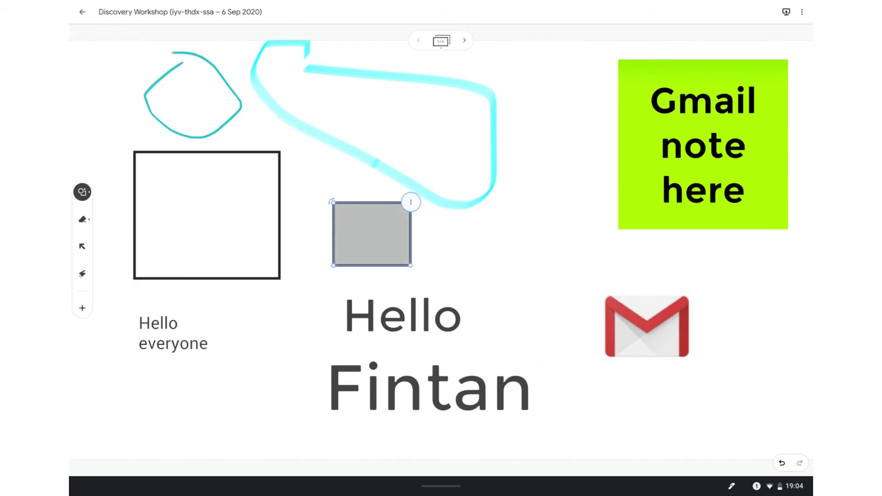
mouse_move(183, 381)
left_mouse_down()
mouse_move(186, 411)
mouse_move(184, 380)
left_mouse_up()
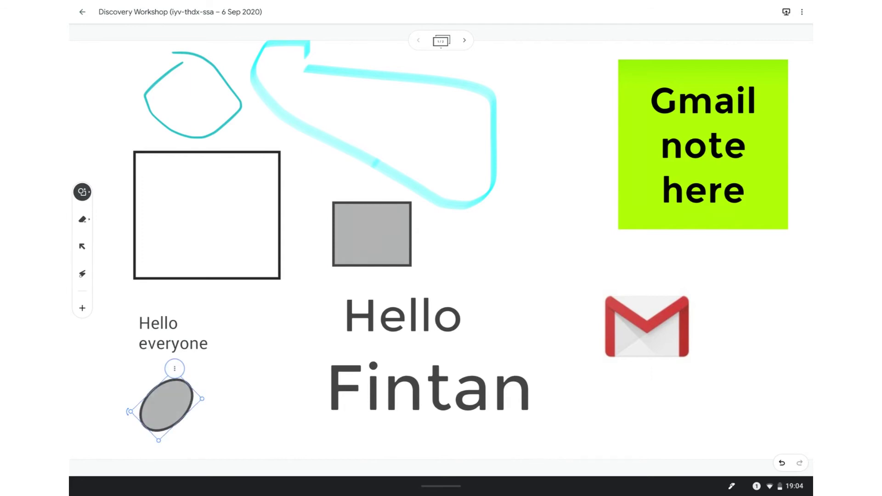
left_click(441, 40)
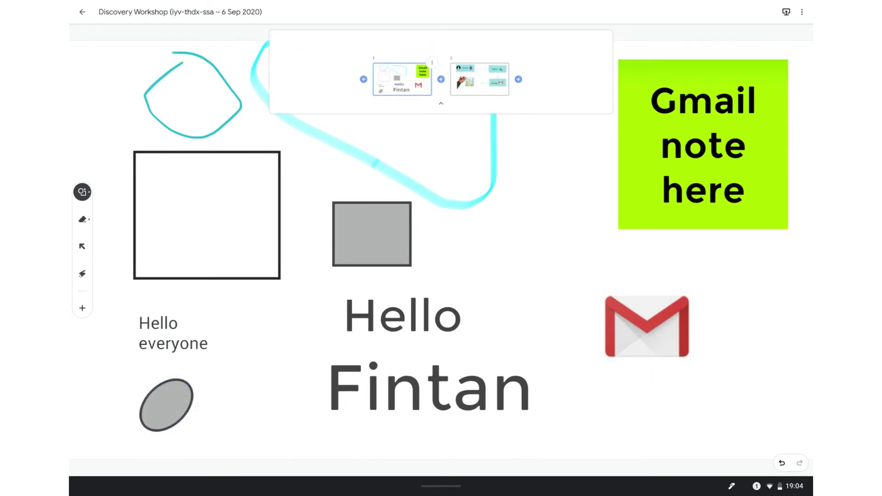
Step: Insert a blank second frame and place an AutoDraw police-car icon at its upper right
left_click(441, 79)
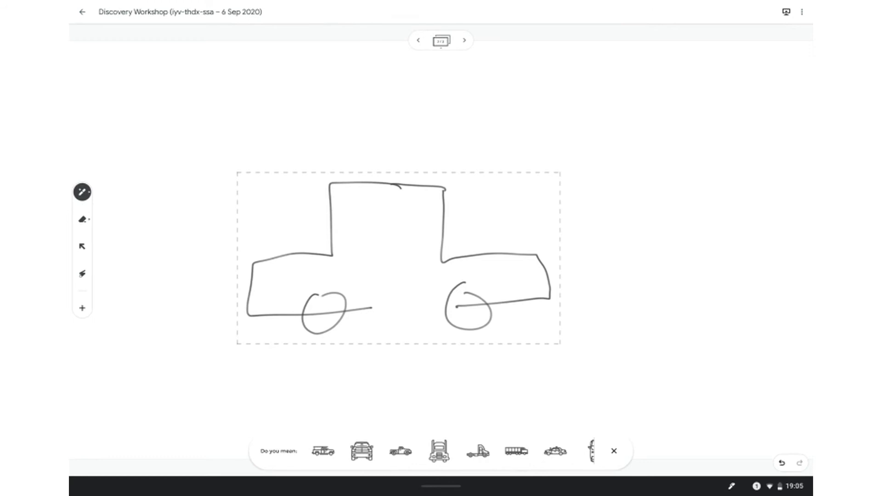
left_click(555, 451)
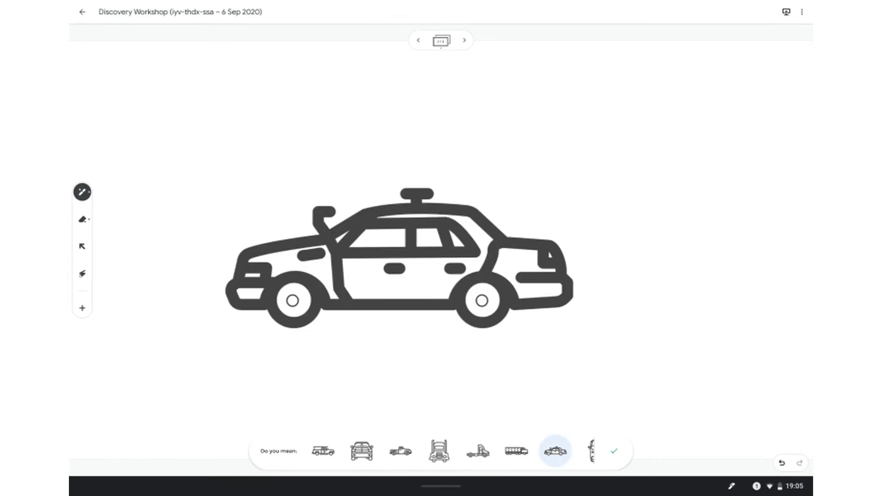
left_click_drag(399, 257, 590, 162)
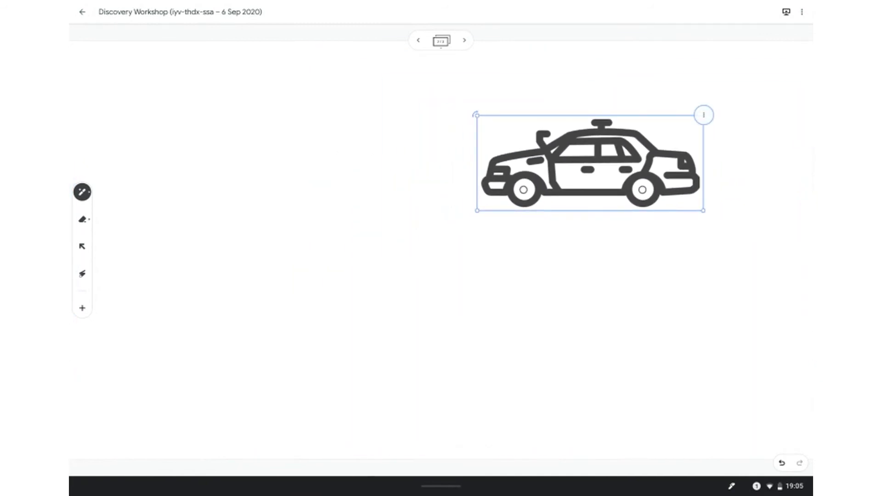
mouse_move(261, 195)
left_mouse_down()
mouse_move(319, 246)
mouse_move(264, 197)
mouse_move(247, 216)
mouse_move(271, 216)
mouse_move(278, 243)
mouse_move(298, 232)
left_mouse_up()
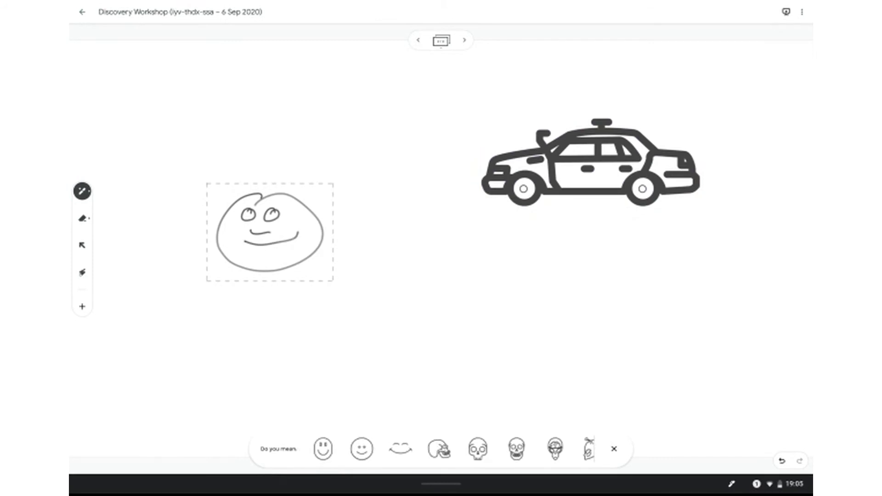
Step: Complete the stick figure with ears, a grin, a body, two legs and two arms
left_click_drag(305, 192, 316, 214)
left_click_drag(223, 213, 249, 197)
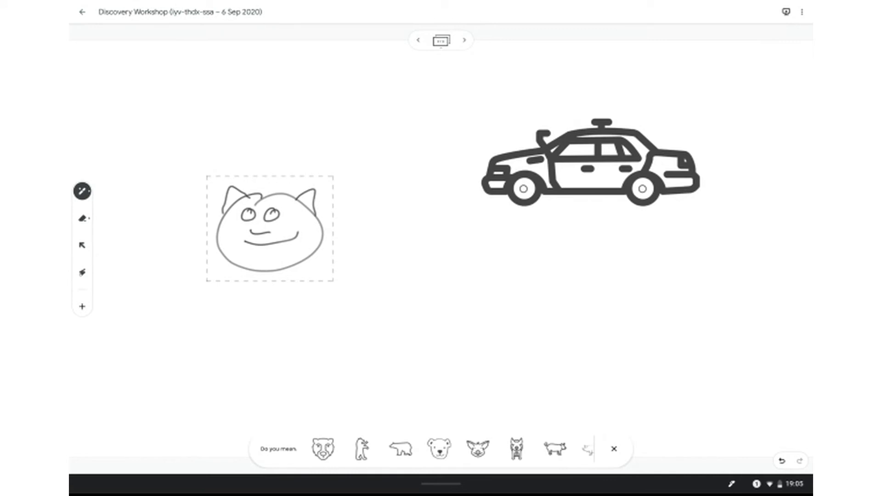
left_click_drag(239, 260, 301, 236)
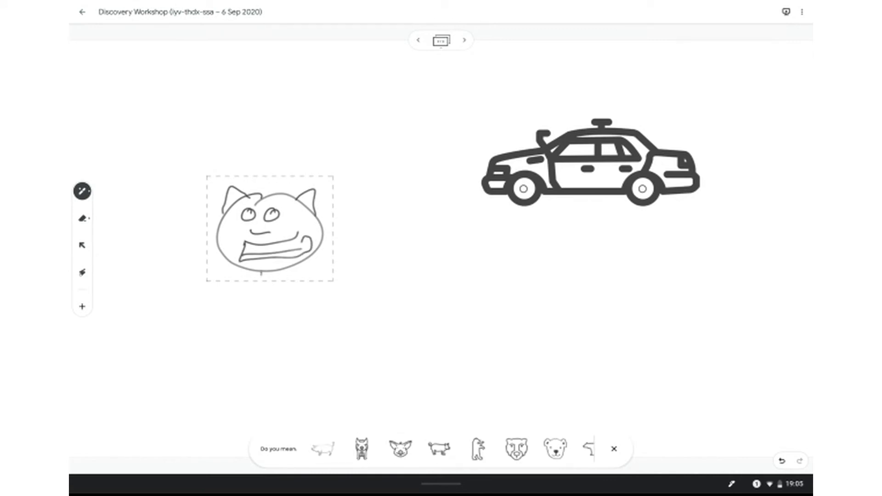
left_click_drag(260, 272, 260, 292)
left_click_drag(278, 271, 280, 293)
mouse_move(259, 293)
left_mouse_down()
mouse_move(227, 331)
mouse_move(281, 294)
left_mouse_up()
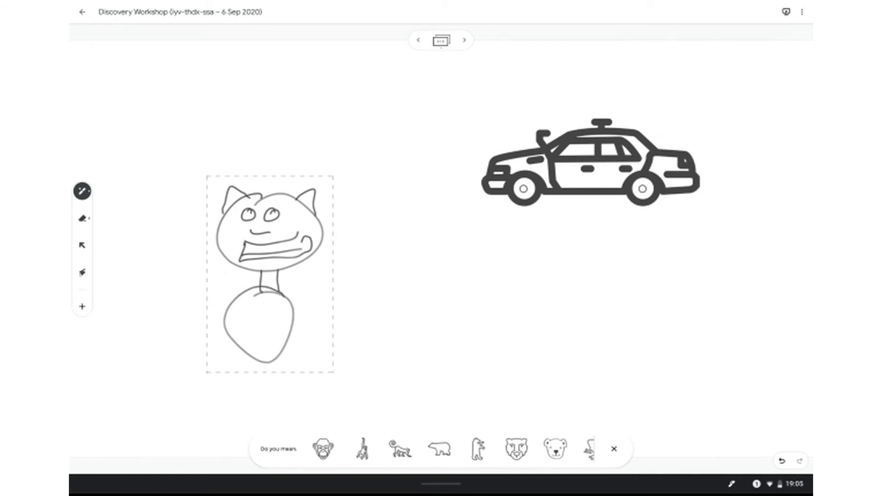
left_click_drag(274, 344, 251, 405)
left_click_drag(229, 347, 192, 406)
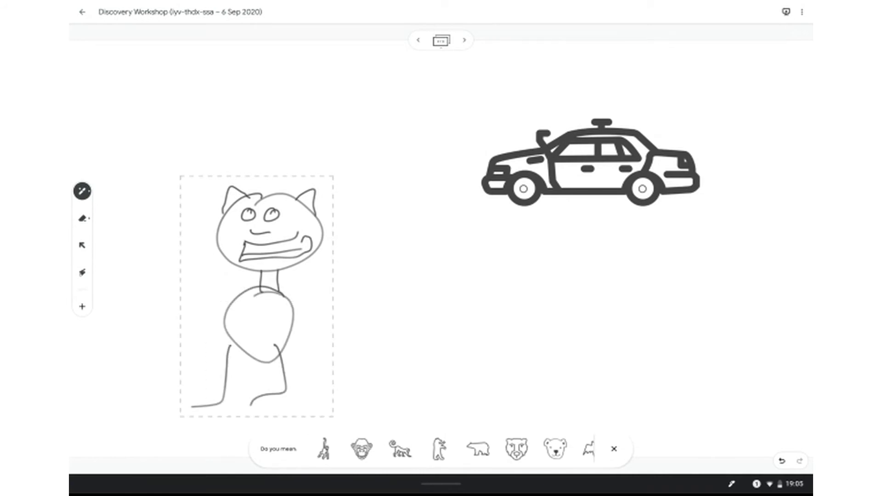
left_click_drag(233, 304, 186, 311)
left_click_drag(283, 302, 335, 318)
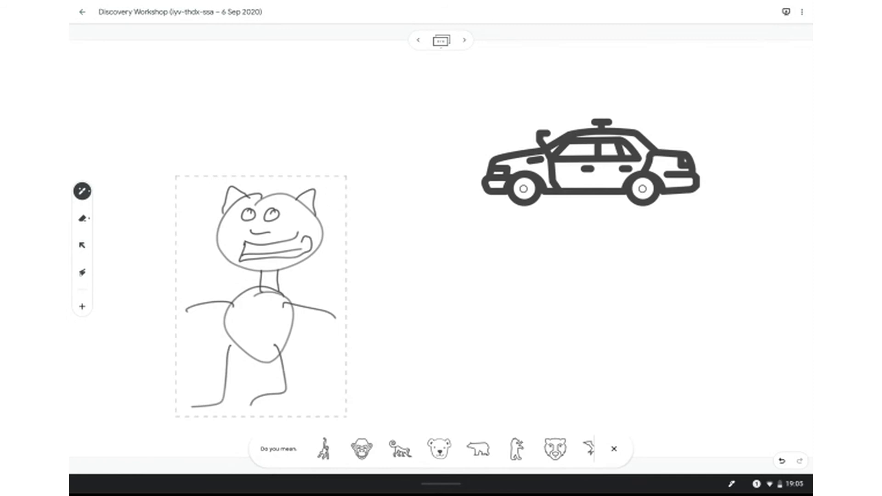
Step: Replace the figure with the monkey icon and set it on the police car's roof
left_click(400, 449)
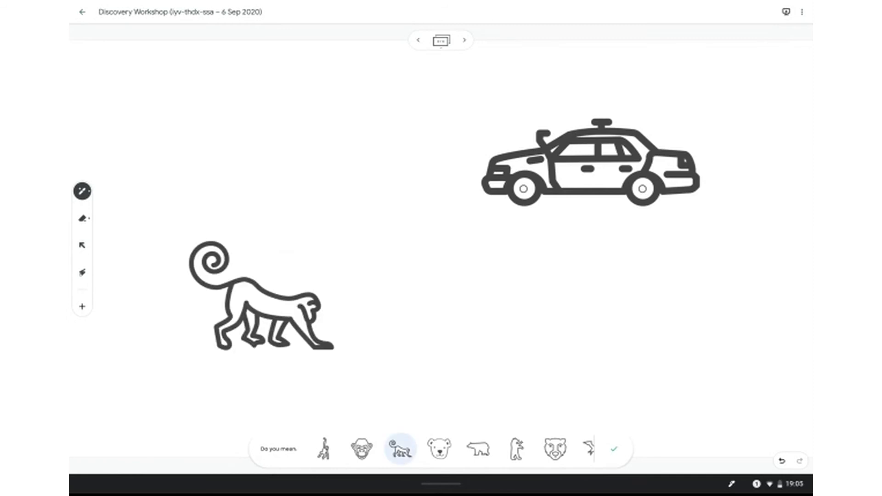
left_click_drag(266, 294, 612, 95)
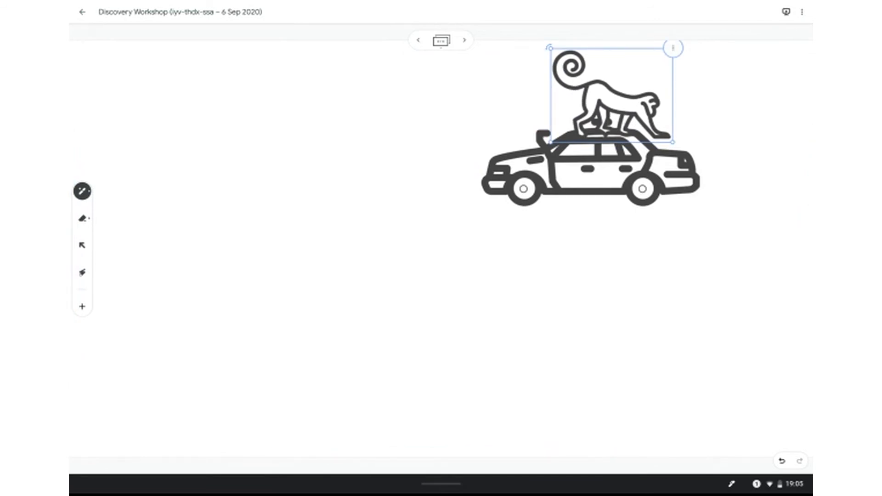
left_click(464, 40)
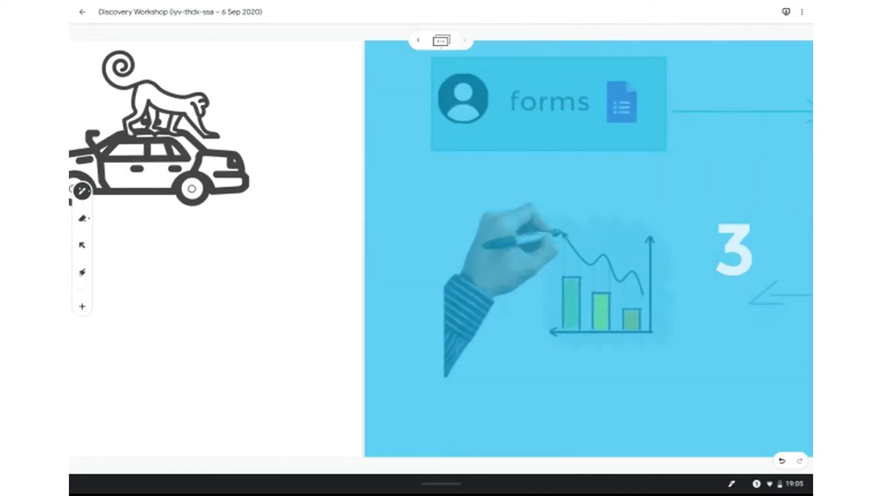